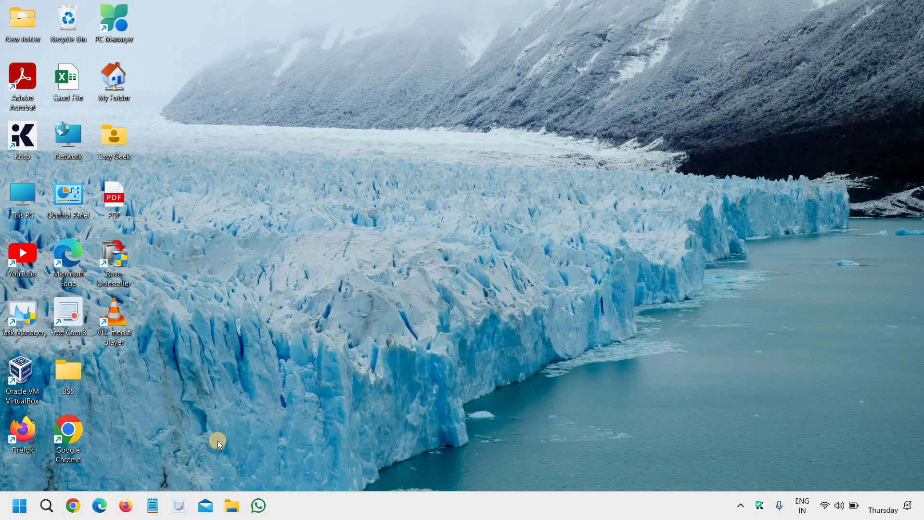
Open Device Manager and expand the Display adaptors and Processors categories.
{"action": "right_click", "coordinate": [14, 510]}
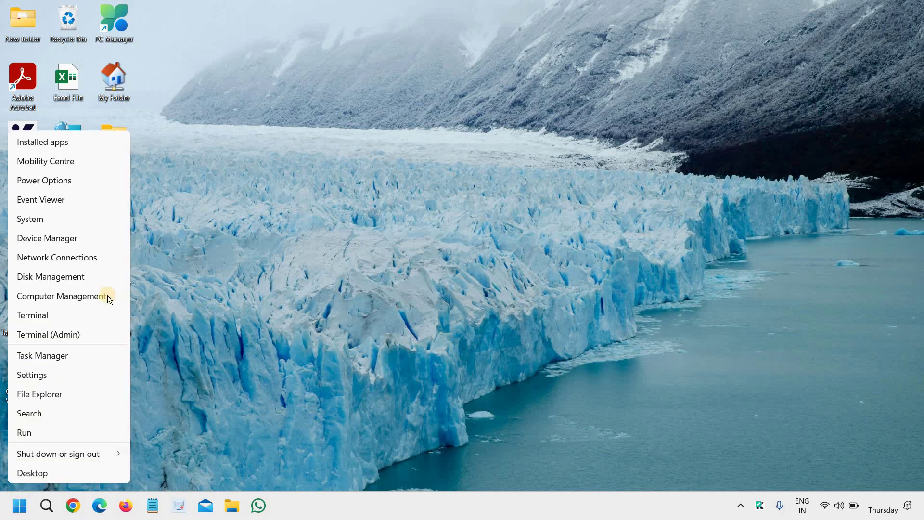
{"action": "left_click", "coordinate": [105, 241]}
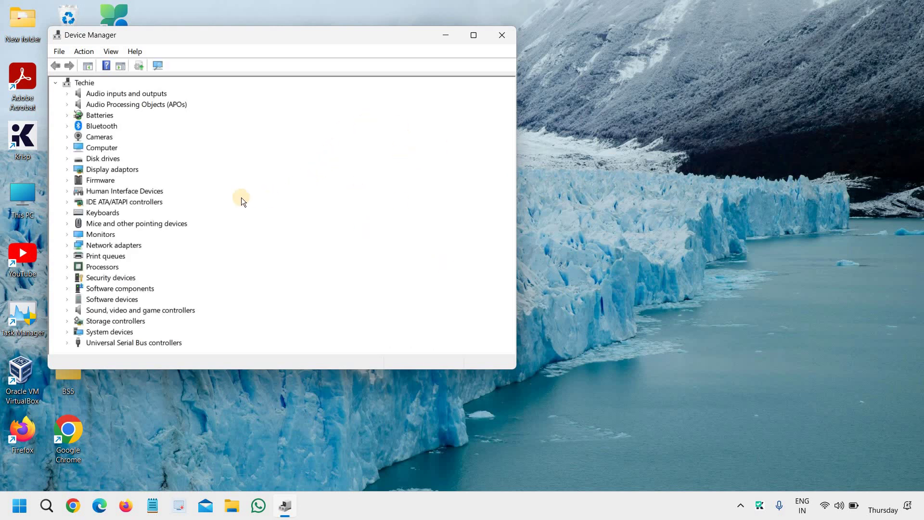
{"action": "left_click", "coordinate": [68, 169]}
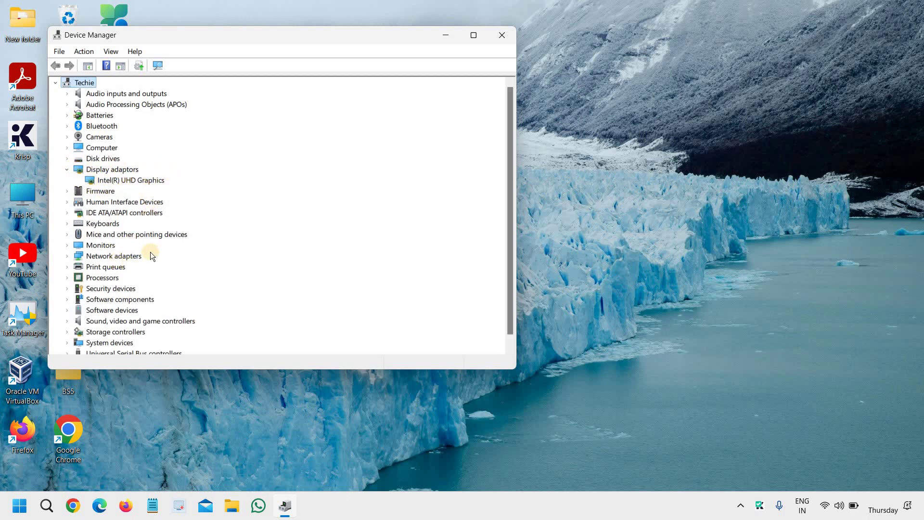
{"action": "left_click", "coordinate": [67, 278]}
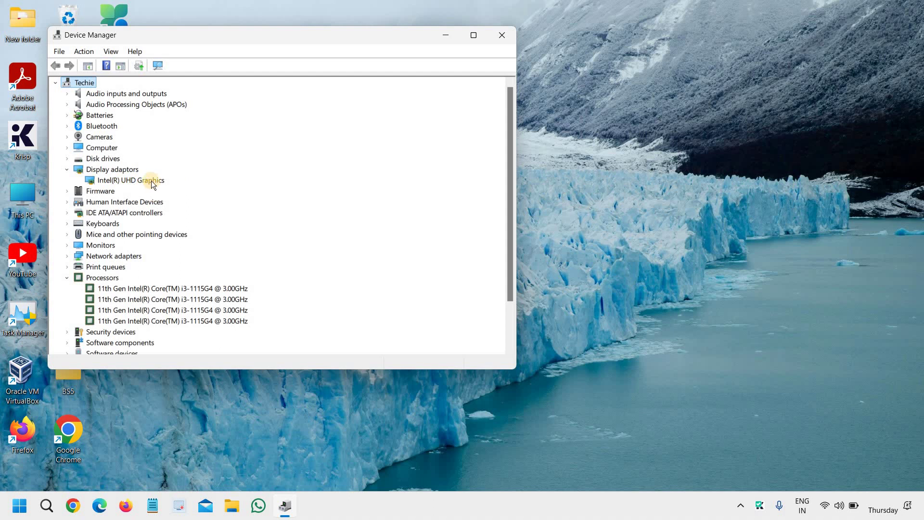
Select the 11th Gen i3-1115G4 processor and Intel(R) UHD Graphics entries, then launch Chrome.
{"action": "left_click", "coordinate": [168, 289]}
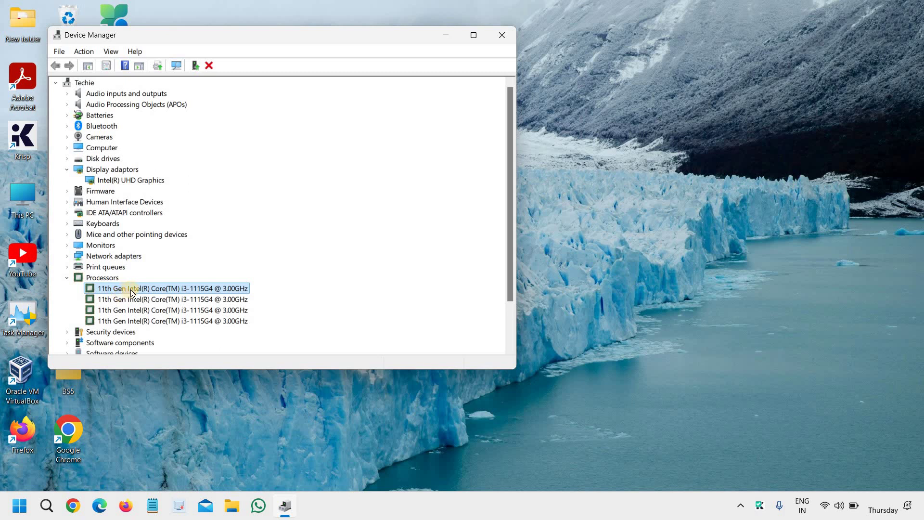
{"action": "left_click", "coordinate": [105, 182]}
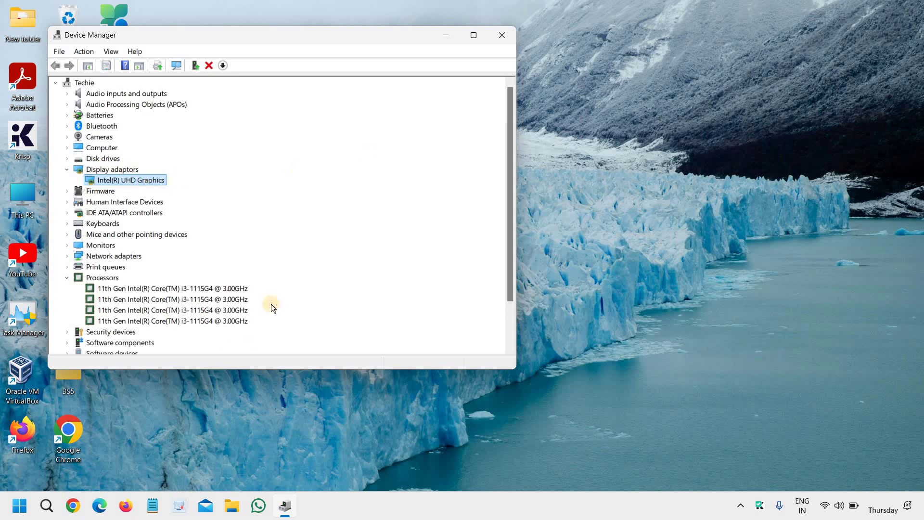
{"action": "left_click", "coordinate": [72, 505]}
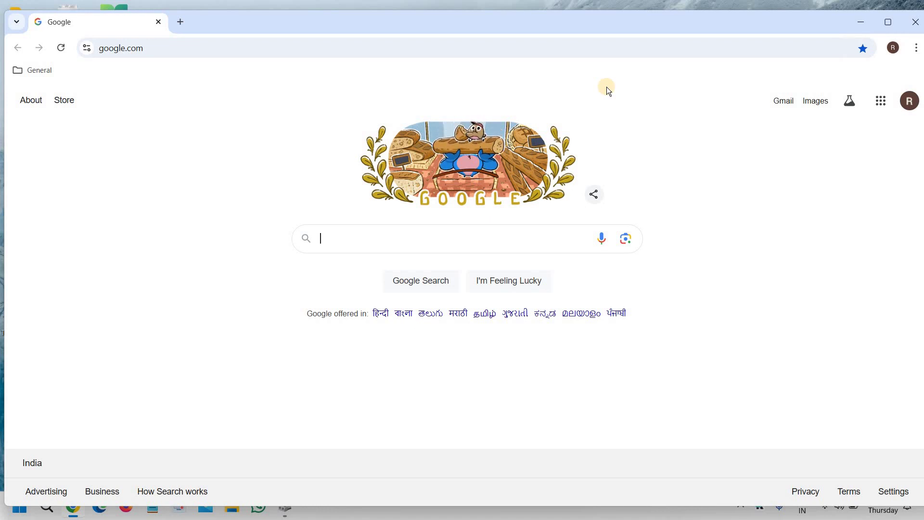
Search Google for 'intel uhd graphics 11th gen' using the suggested completion.
{"action": "type", "text": "intel uhd"}
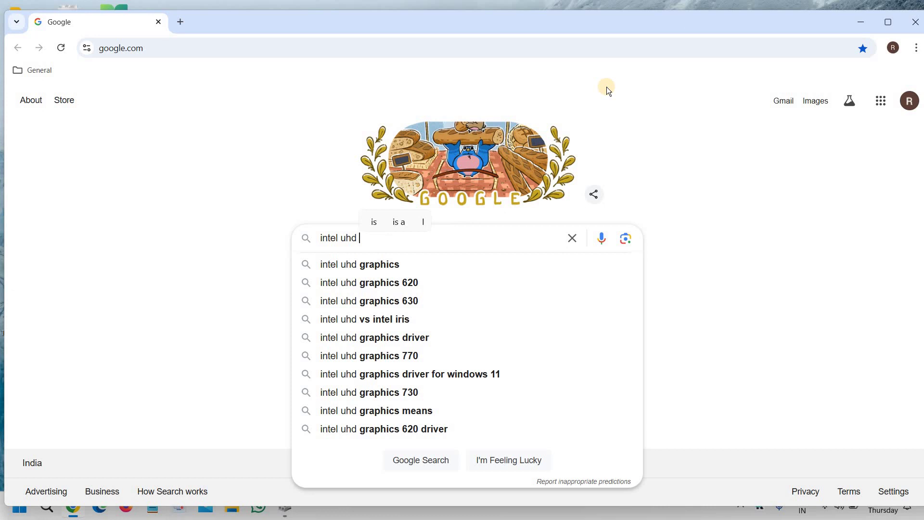
{"action": "key", "text": "alt+Tab"}
{"action": "left_click", "coordinate": [622, 27]}
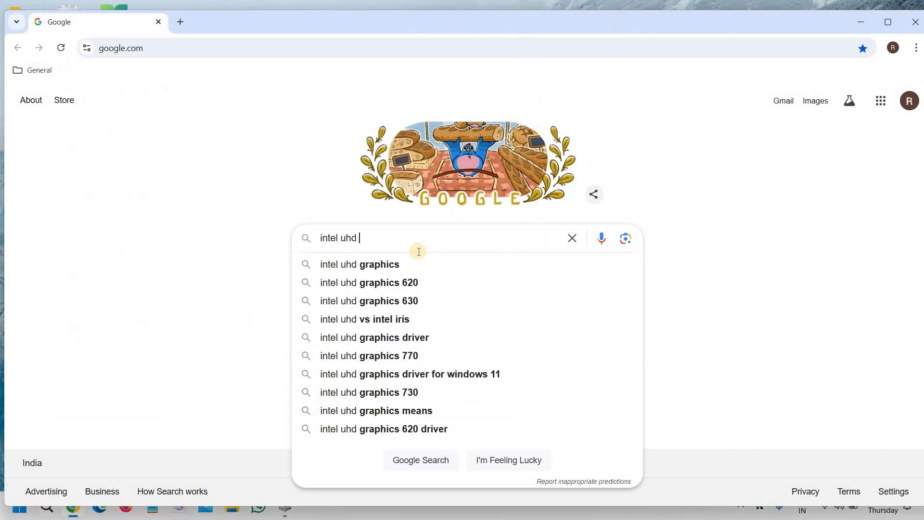
{"action": "type", "text": "gr"}
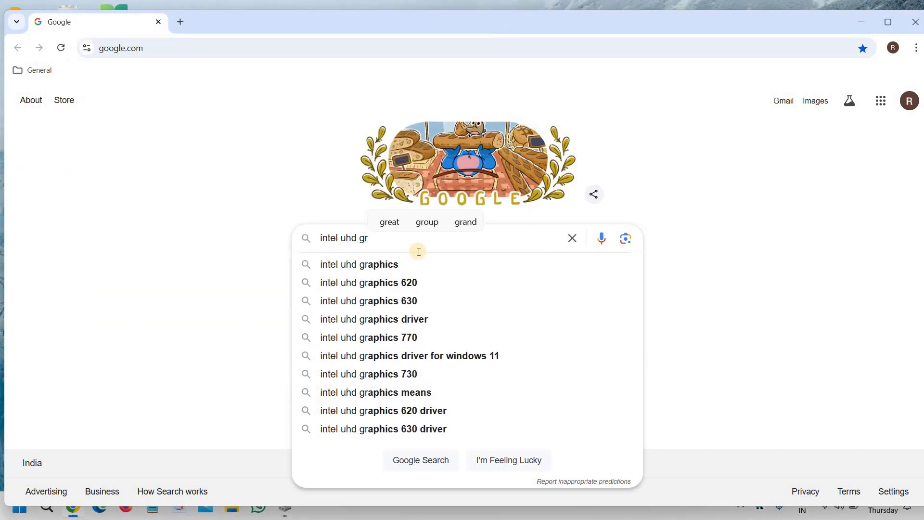
{"action": "type", "text": "aphics "}
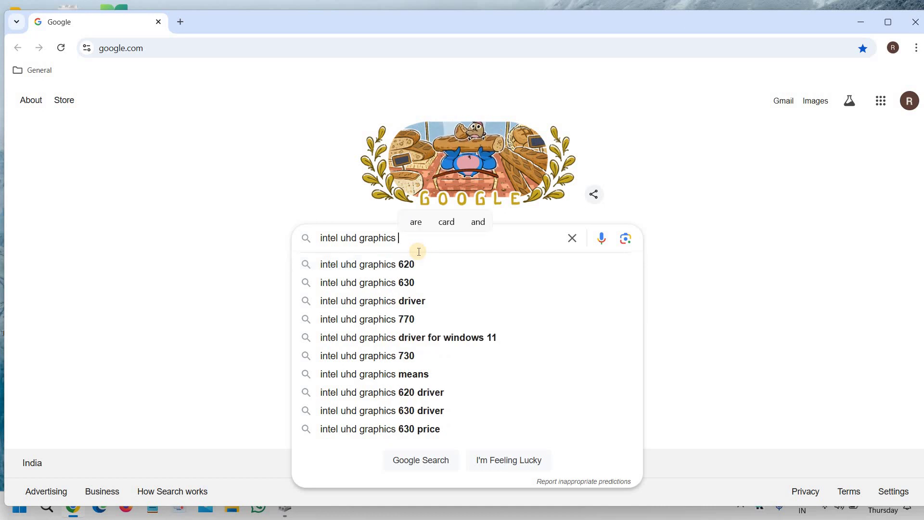
{"action": "type", "text": "11"}
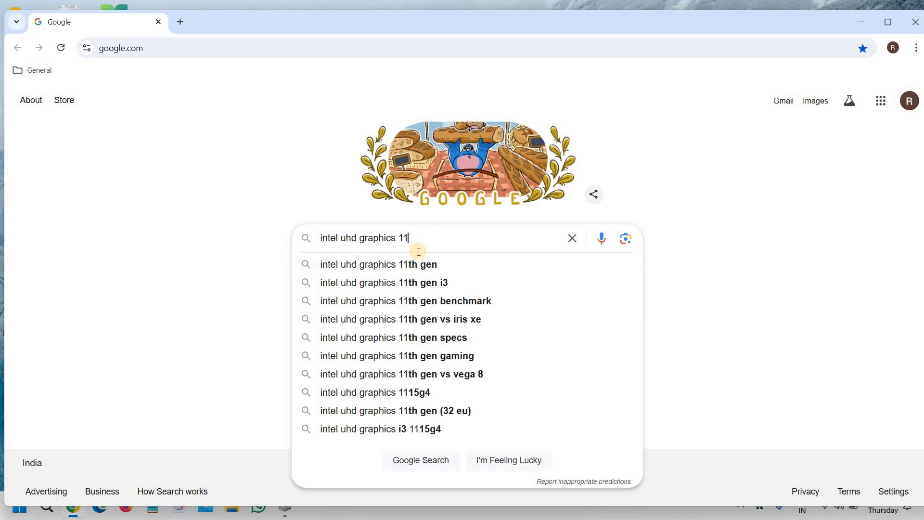
{"action": "key", "text": "Down"}
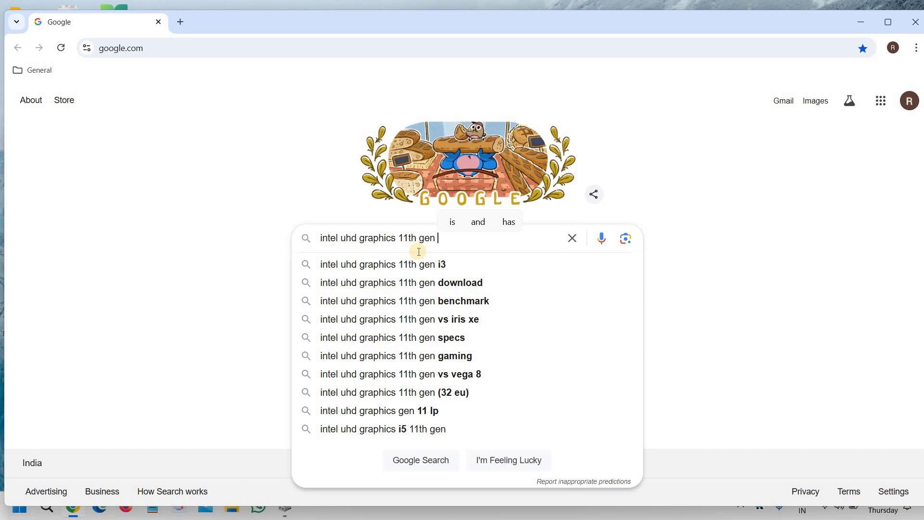
{"action": "key", "text": "Return"}
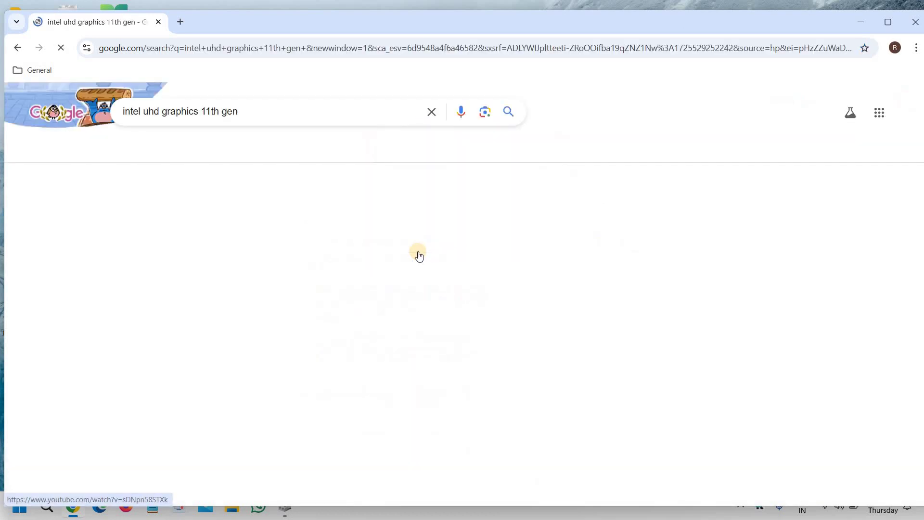
Open the intel.com result 'Intel UHD Graphics for 11th Gen Intel Processors' from the search results.
{"action": "scroll", "coordinate": [419, 255], "scroll_direction": "down", "scroll_amount": 3}
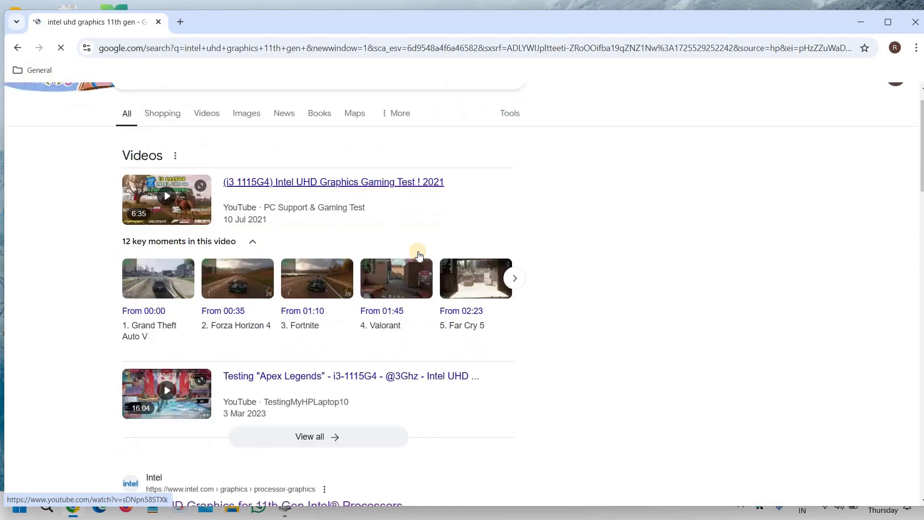
{"action": "scroll", "coordinate": [418, 255], "scroll_direction": "down", "scroll_amount": 2}
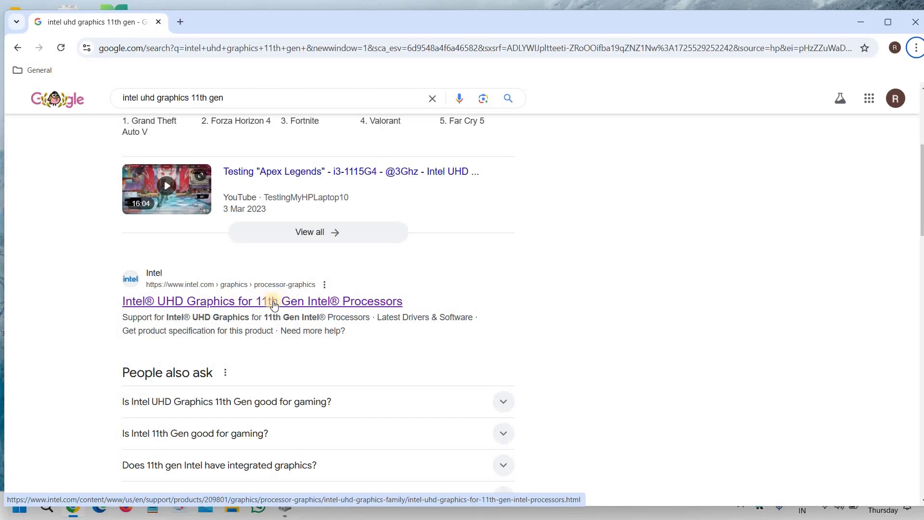
{"action": "left_click", "coordinate": [273, 302]}
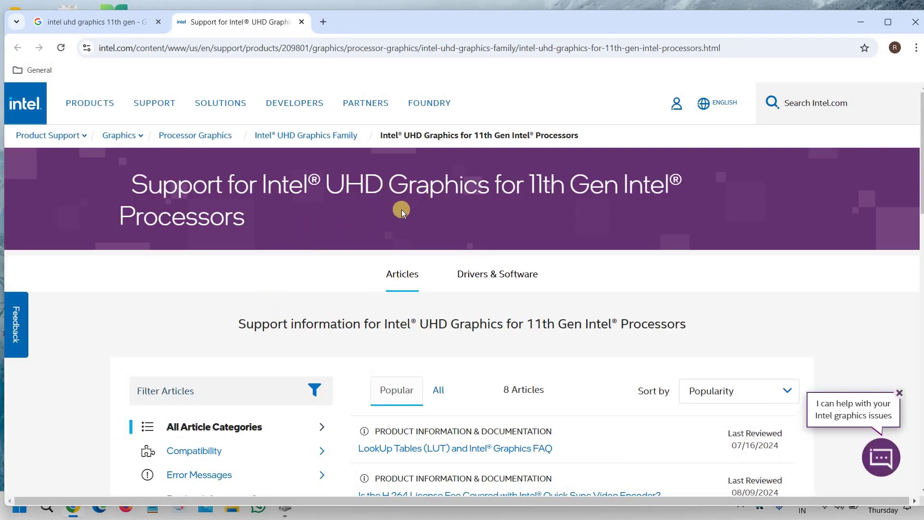
Scroll past Articles to Latest Drivers & Software, showing Intel Arc & Iris Xe Graphics - Windows.
{"action": "scroll", "coordinate": [383, 276], "scroll_direction": "down", "scroll_amount": 5}
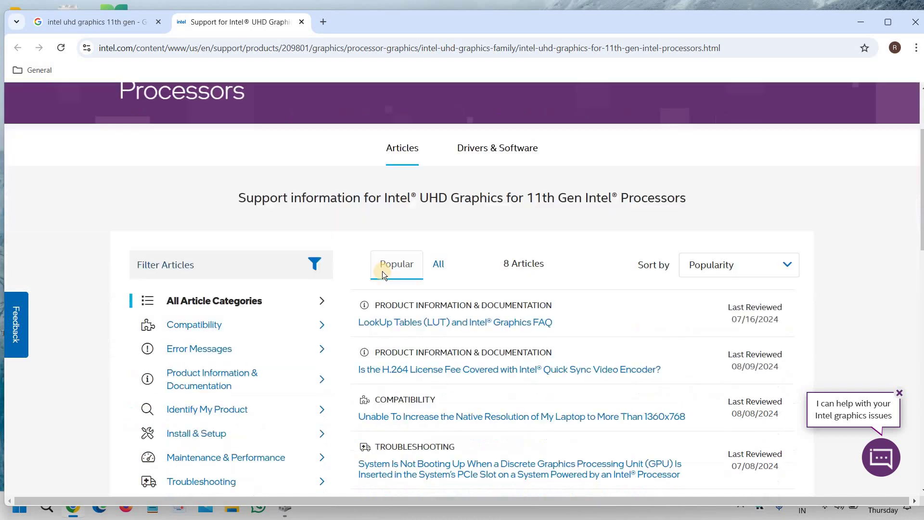
{"action": "scroll", "coordinate": [384, 275], "scroll_direction": "down", "scroll_amount": 8}
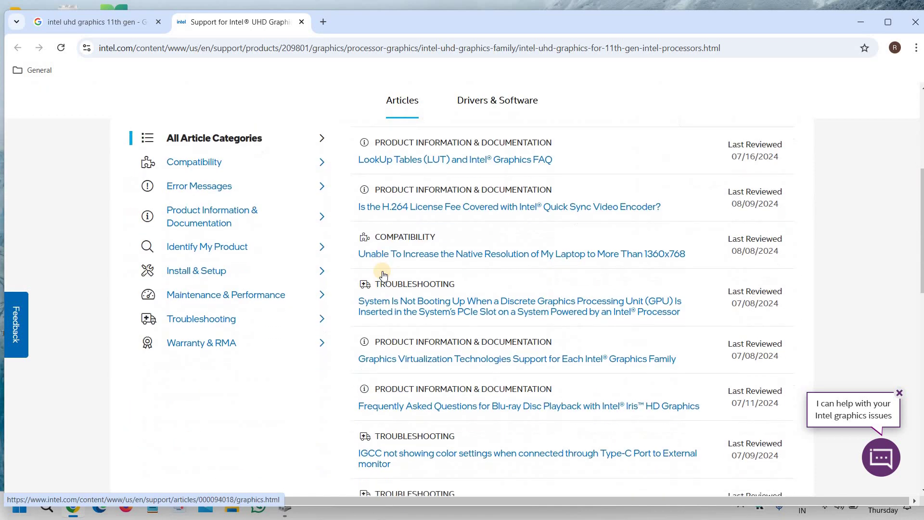
{"action": "scroll", "coordinate": [268, 287], "scroll_direction": "down", "scroll_amount": 2}
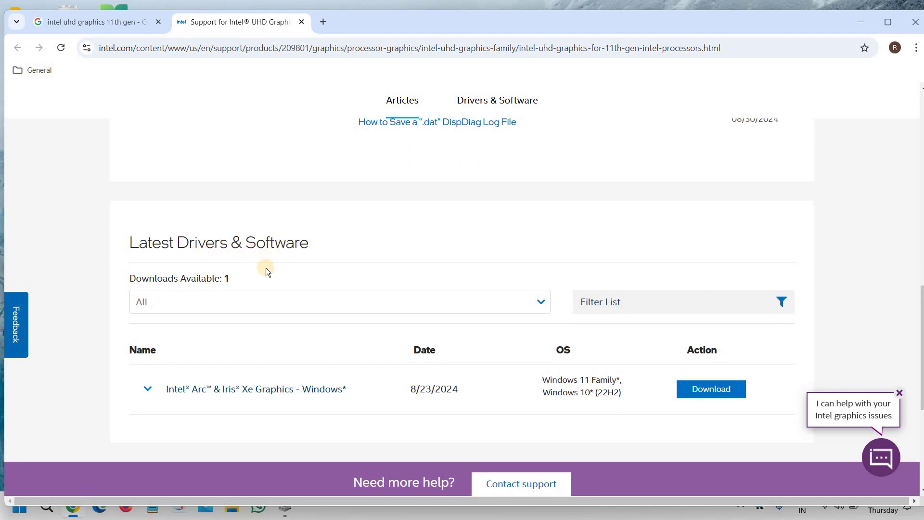
{"action": "scroll", "coordinate": [412, 346], "scroll_direction": "down", "scroll_amount": 2}
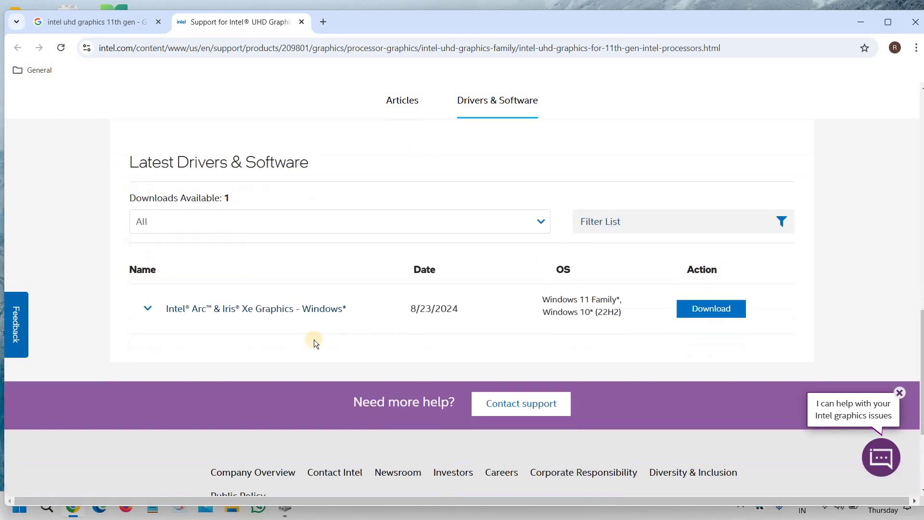
Expand the Intel Arc & Iris Xe Graphics driver details and start its Windows installer download.
{"action": "left_click", "coordinate": [232, 312]}
{"action": "scroll", "coordinate": [405, 287], "scroll_direction": "down", "scroll_amount": 2}
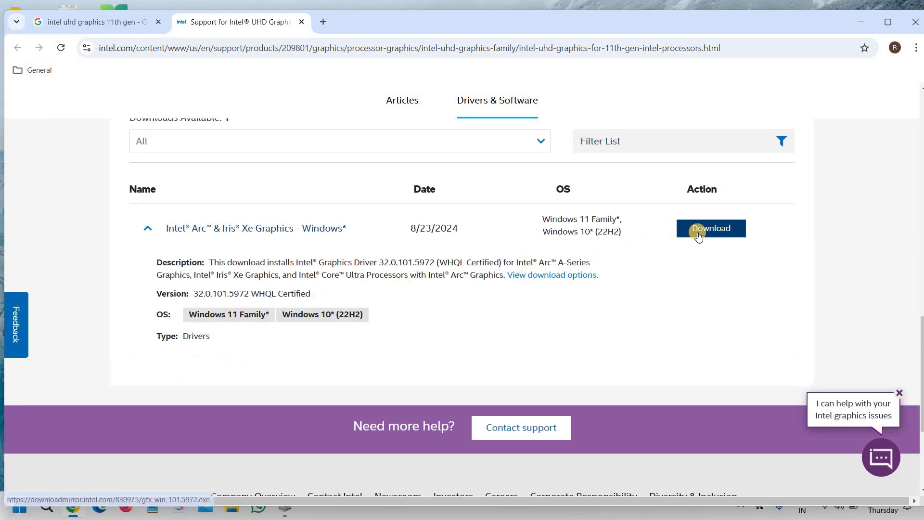
{"action": "left_click", "coordinate": [698, 235]}
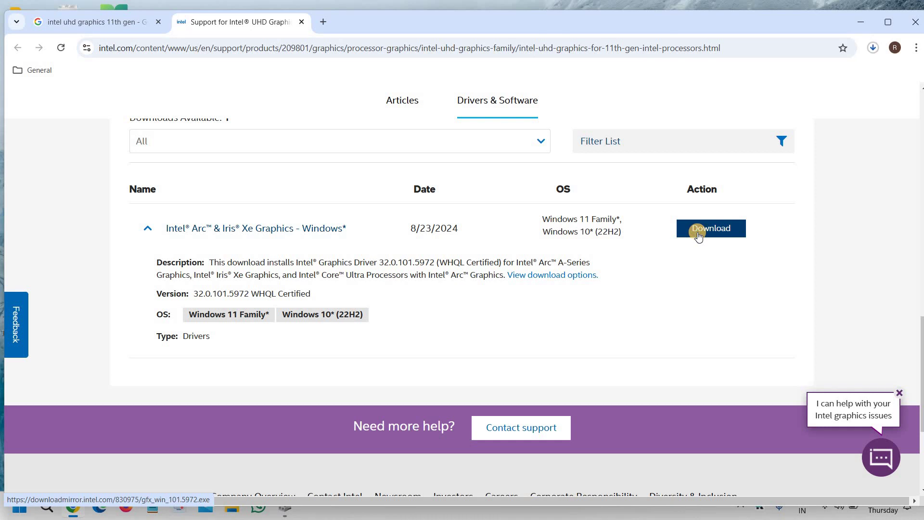
{"action": "left_click", "coordinate": [705, 236]}
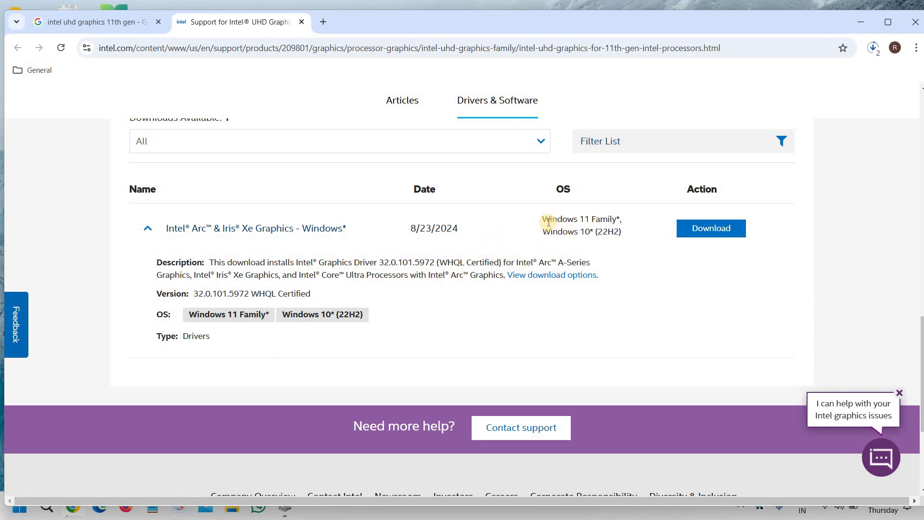
Highlight the Windows 11 Family OS entry and the driver's release date to review them.
{"action": "left_click_drag", "start_coordinate": [551, 220], "coordinate": [597, 219]}
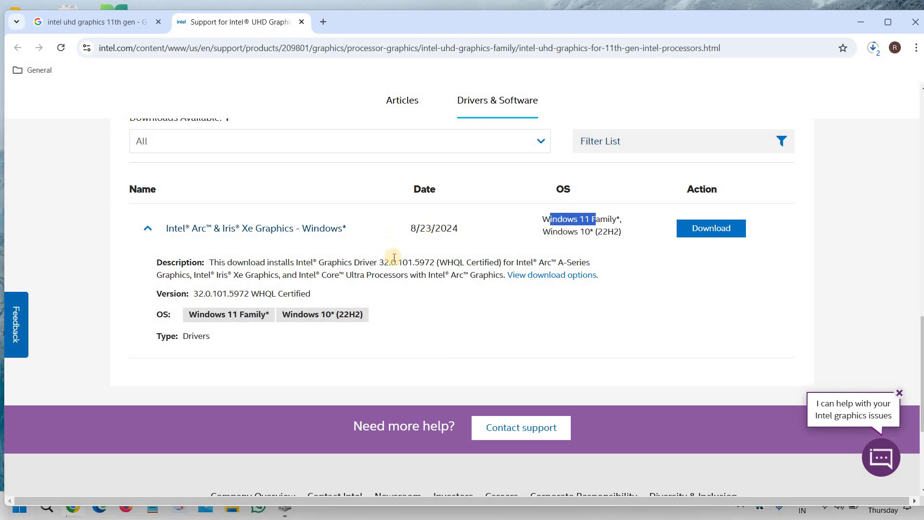
{"action": "scroll", "coordinate": [390, 258], "scroll_direction": "up", "scroll_amount": 8}
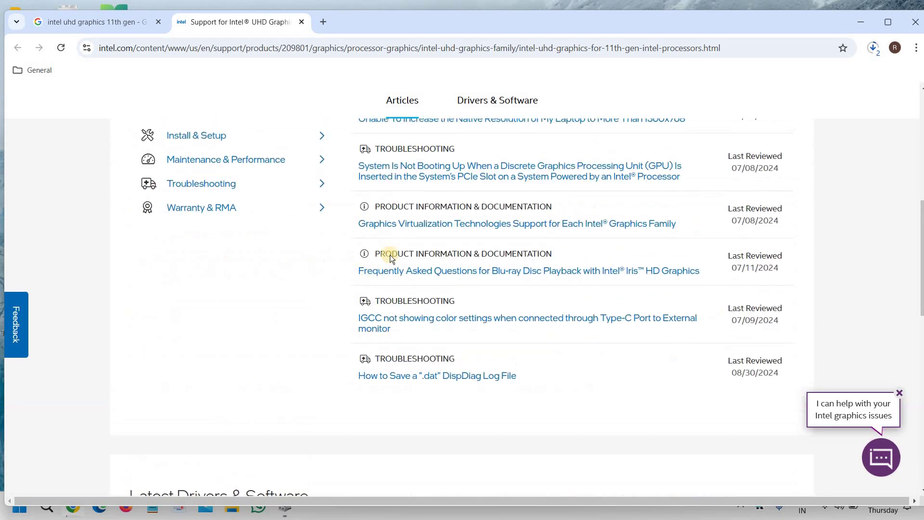
{"action": "scroll", "coordinate": [390, 255], "scroll_direction": "up", "scroll_amount": 6}
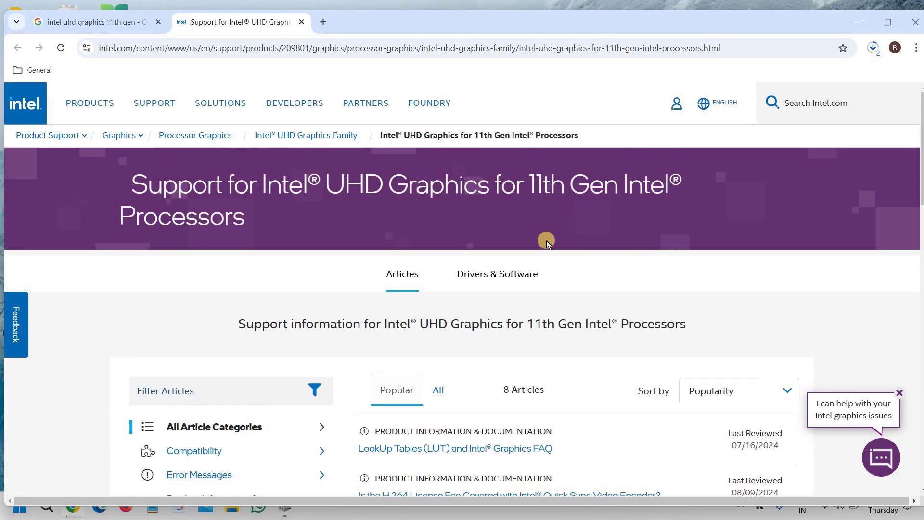
{"action": "scroll", "coordinate": [547, 241], "scroll_direction": "down", "scroll_amount": 14}
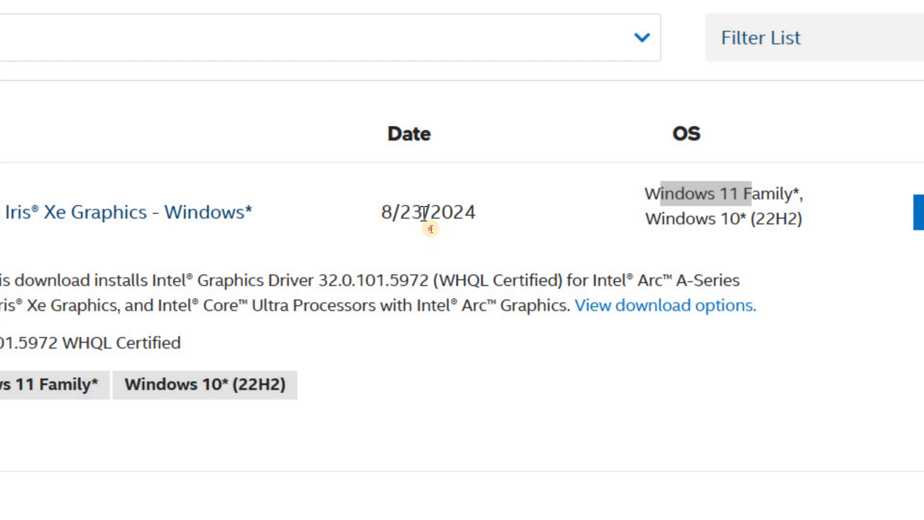
{"action": "left_click_drag", "start_coordinate": [422, 214], "coordinate": [376, 213]}
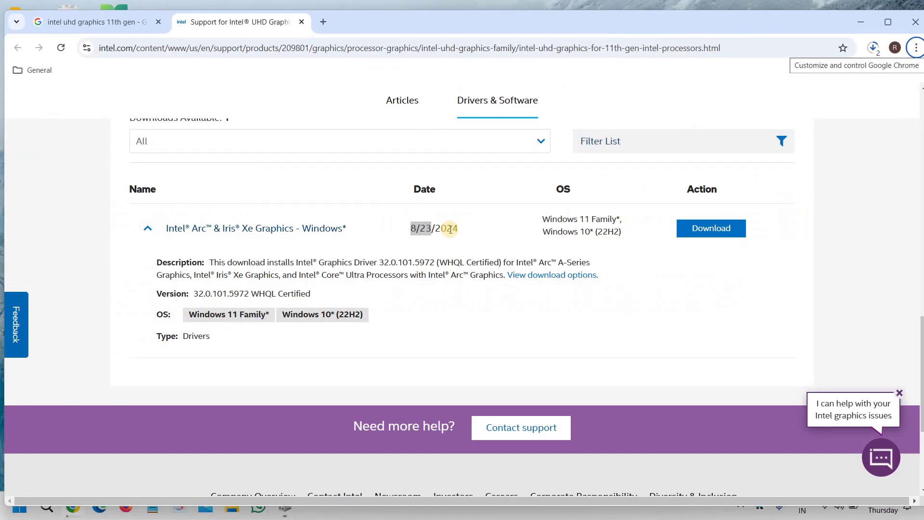
Cancel the duplicate gfx_win_101.5972.exe download, leaving one copy of the driver downloading.
{"action": "left_click", "coordinate": [876, 49]}
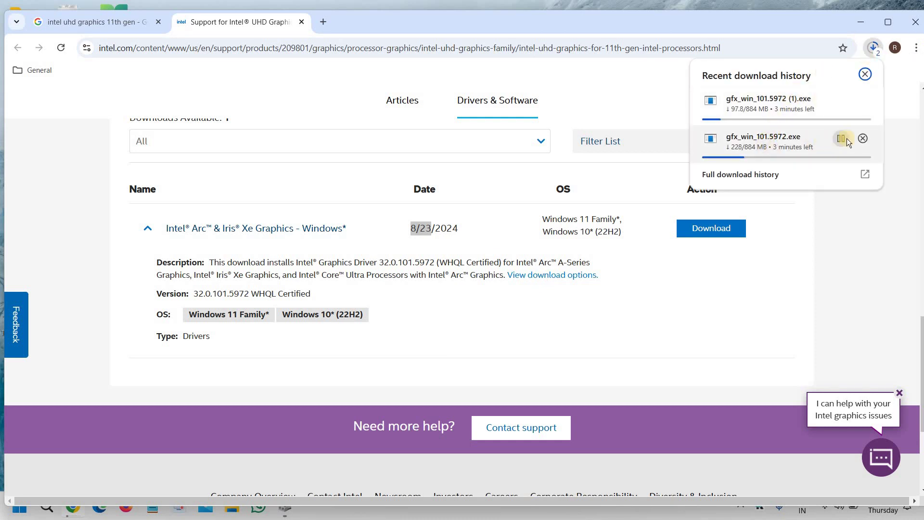
{"action": "left_click", "coordinate": [860, 138]}
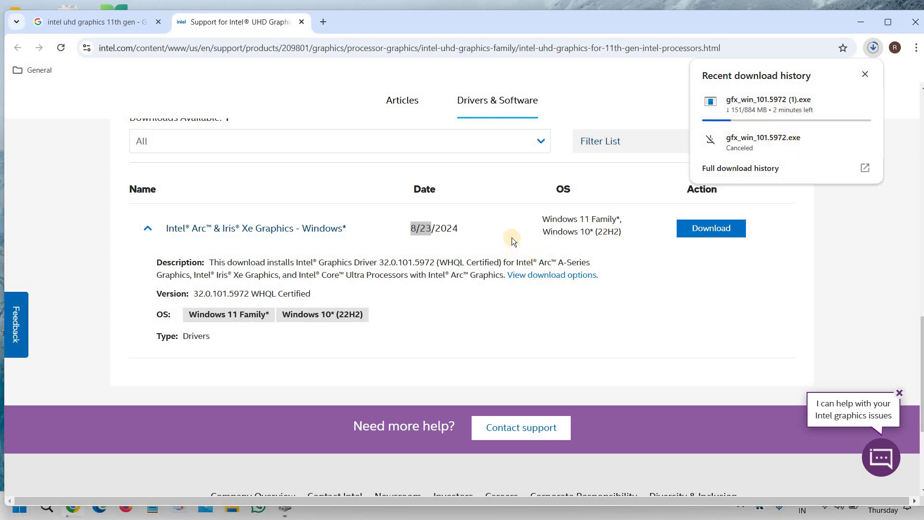
{"action": "left_click", "coordinate": [391, 302]}
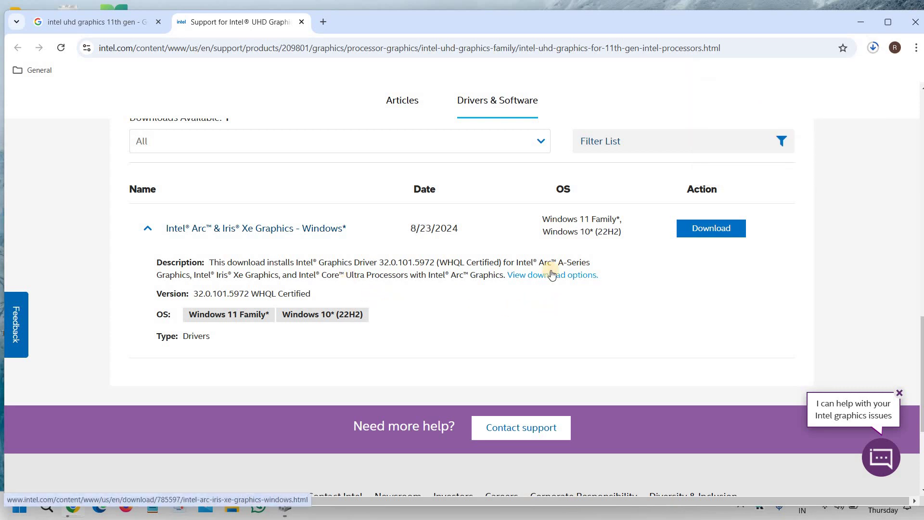